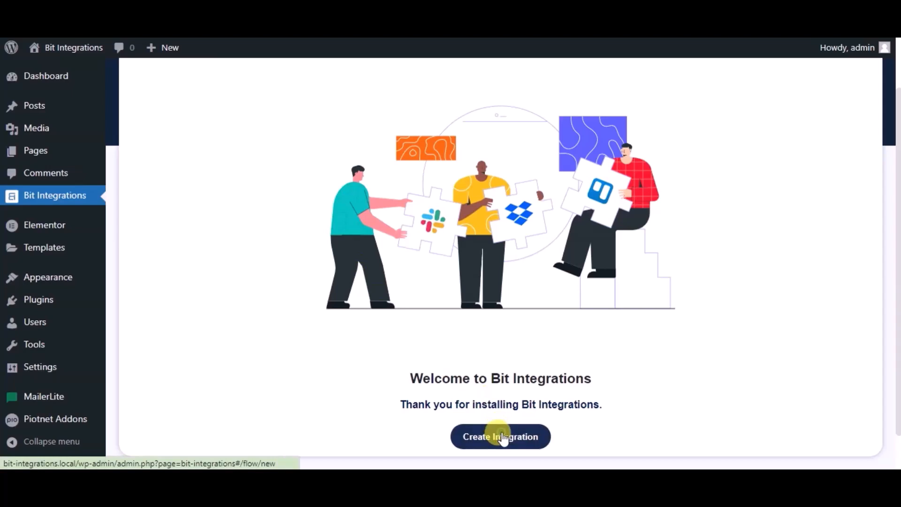
# Step: Create an integration with PiotnetAddonForm as the trigger and Simple Contact Form as its form
pyautogui.click(501, 436)
pyautogui.write('pio')
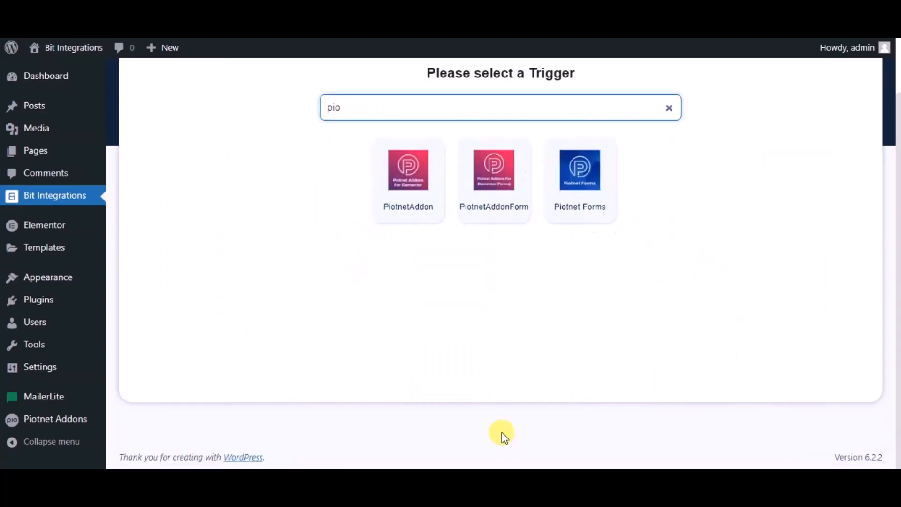
pyautogui.click(479, 196)
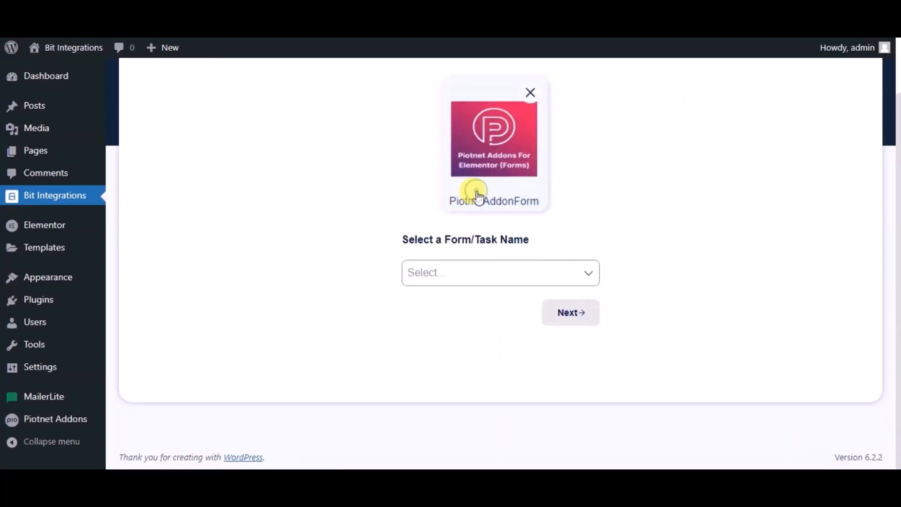
pyautogui.click(453, 279)
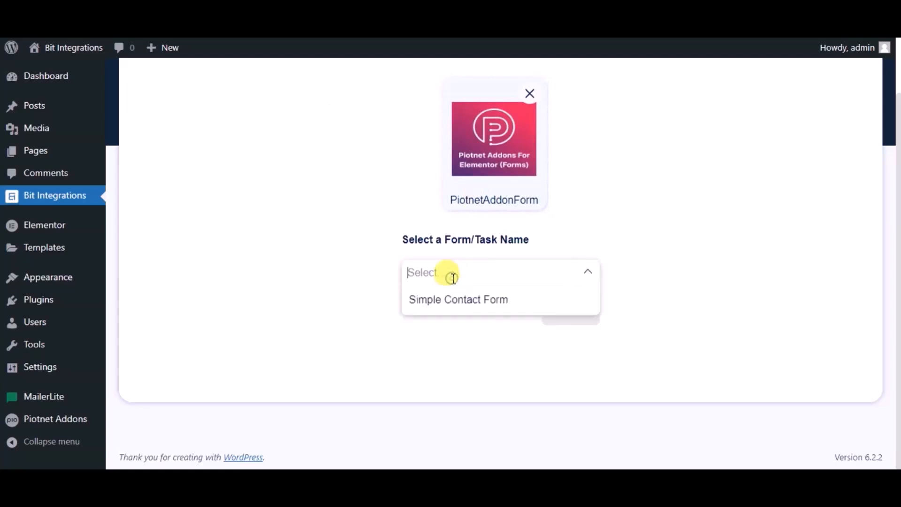
pyautogui.click(459, 302)
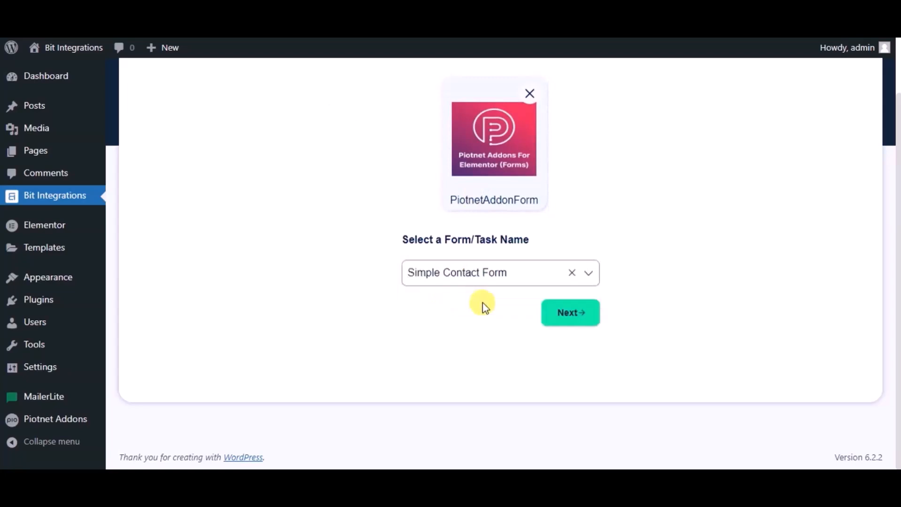
pyautogui.click(557, 313)
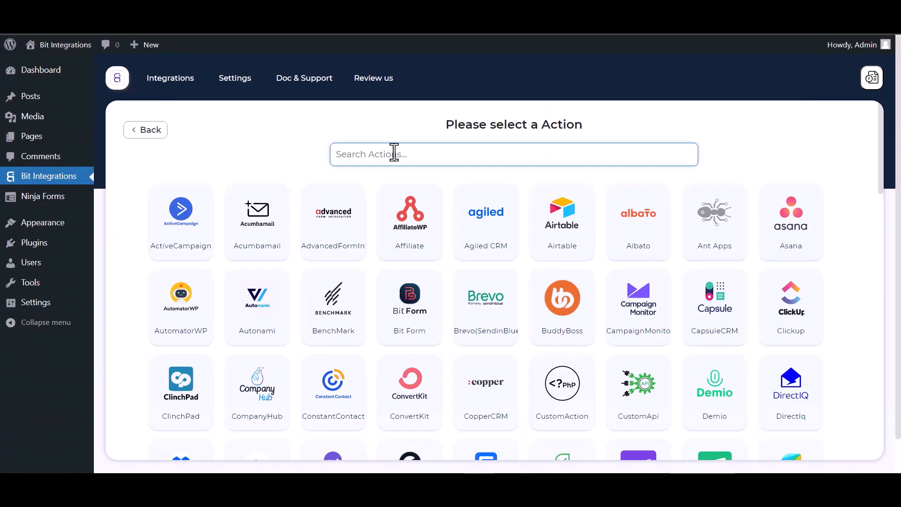
# Step: Choose Albato as the integration's action and open a new automation in the Albato automation builder
pyautogui.write('al')
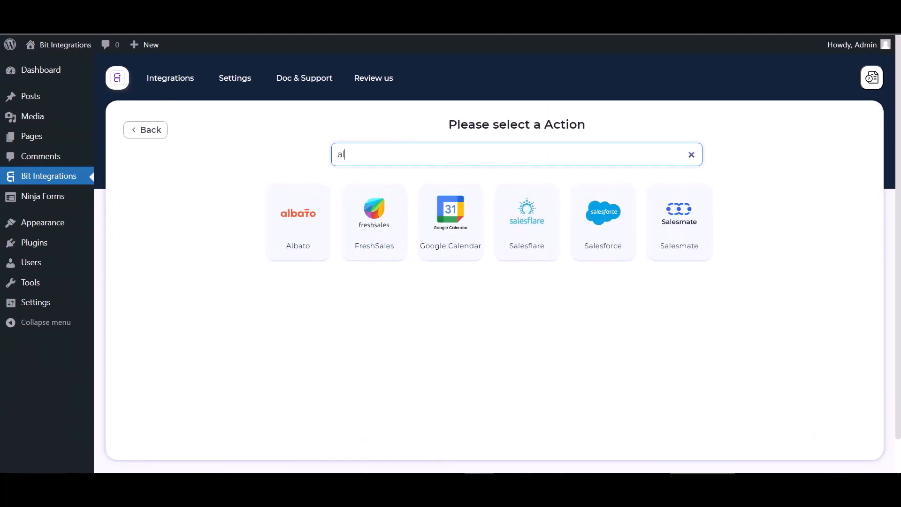
pyautogui.click(296, 209)
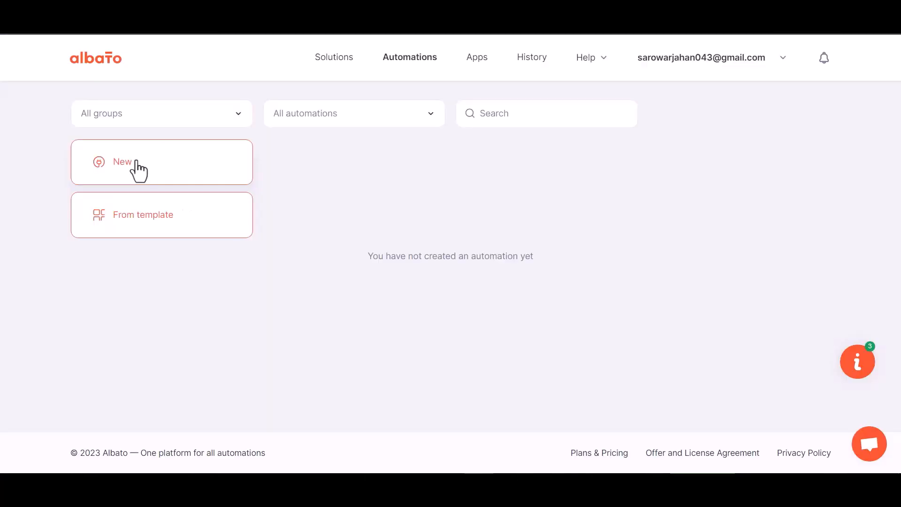
pyautogui.click(137, 162)
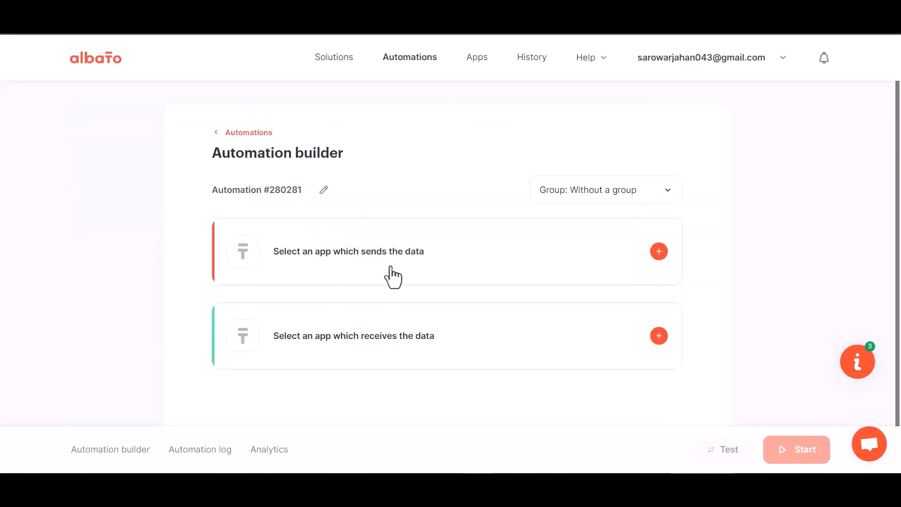
# Step: Start setting up the automation's trigger with Webhook as the app that sends the data
pyautogui.click(658, 252)
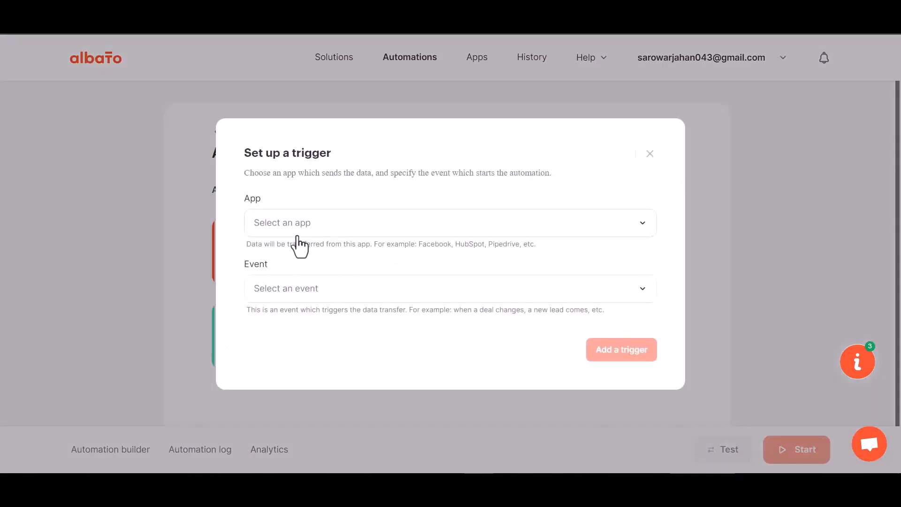
pyautogui.click(308, 234)
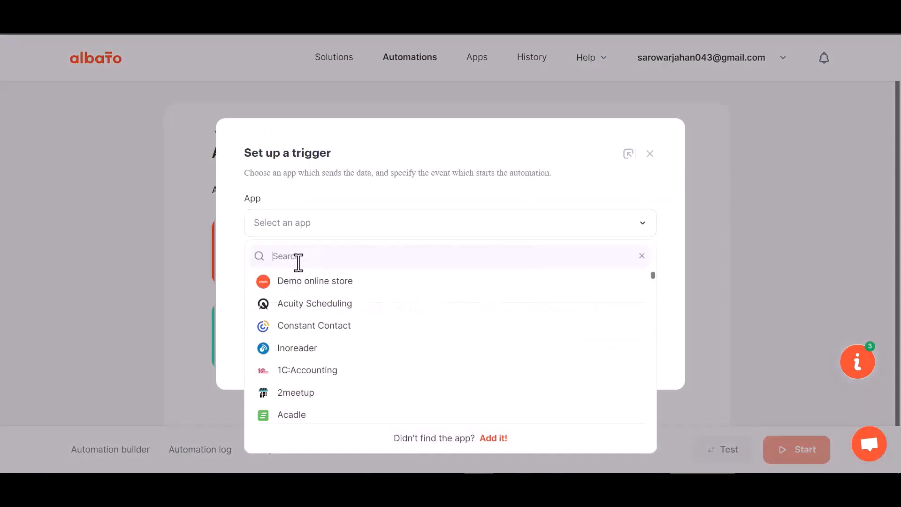
pyautogui.write('web')
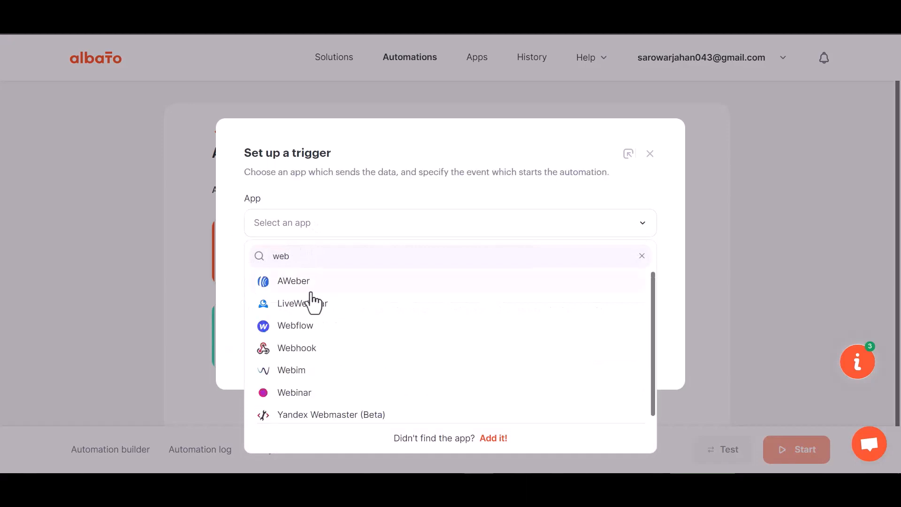
pyautogui.write('h')
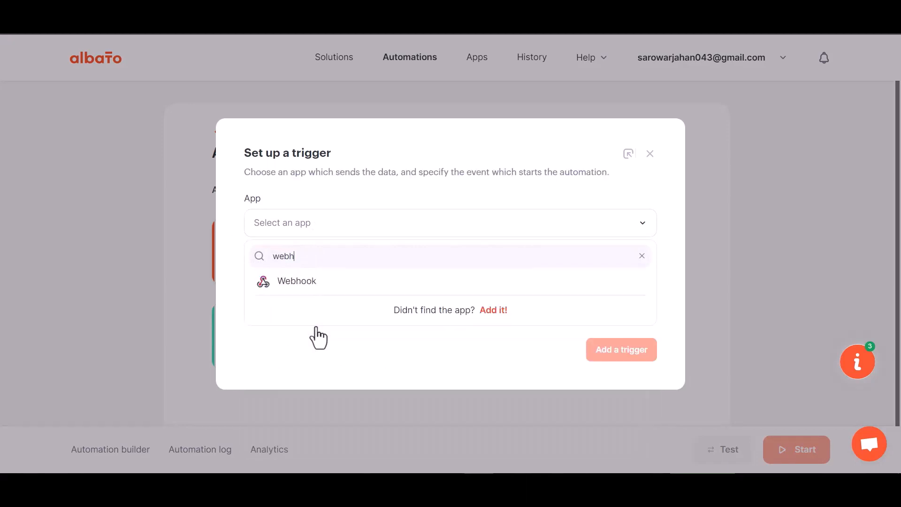
pyautogui.click(318, 293)
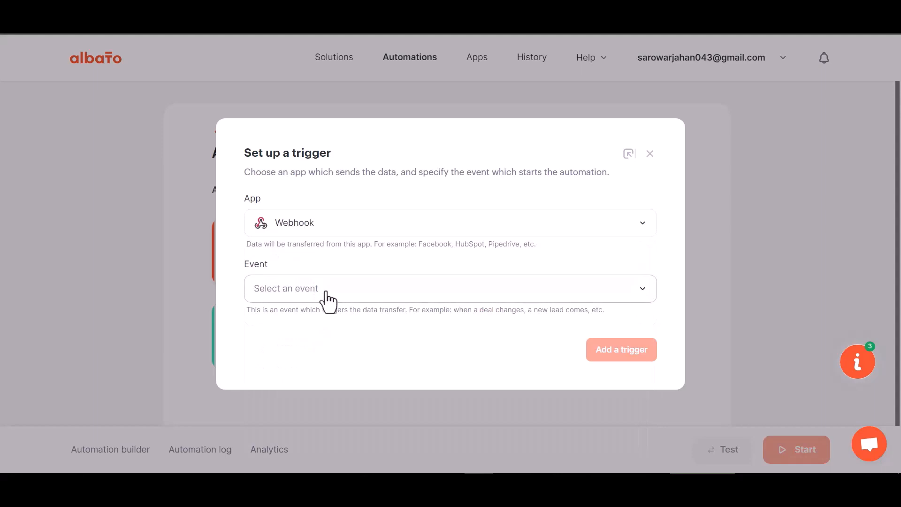
# Step: Set the trigger event to Incoming webhook with the first My Account Webhook connection, and add the trigger
pyautogui.click(309, 291)
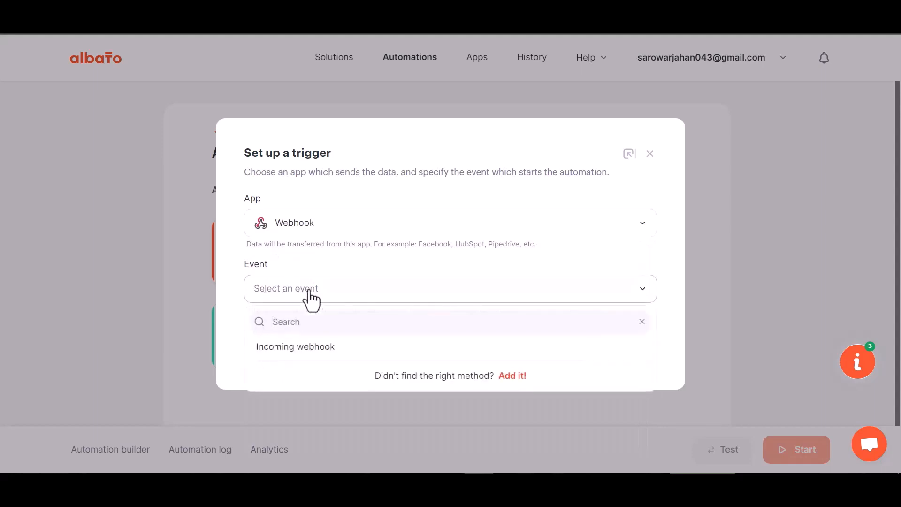
pyautogui.click(305, 350)
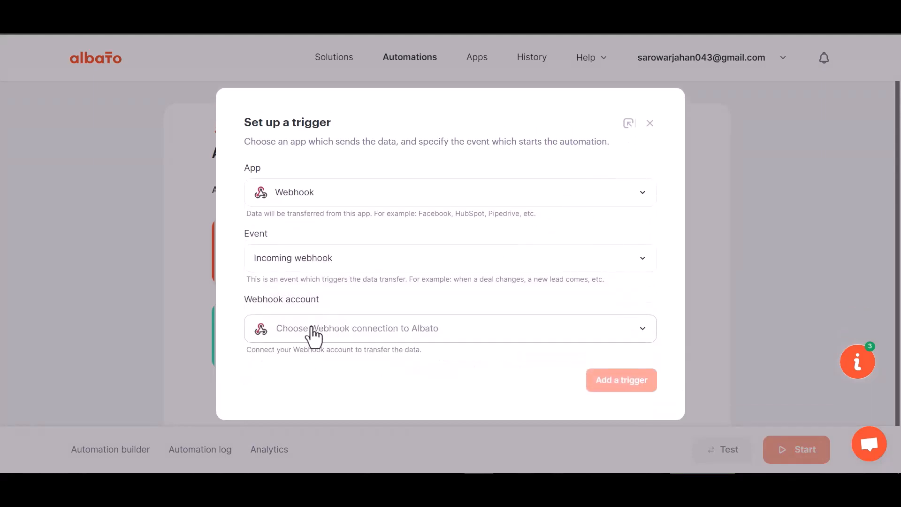
pyautogui.click(319, 334)
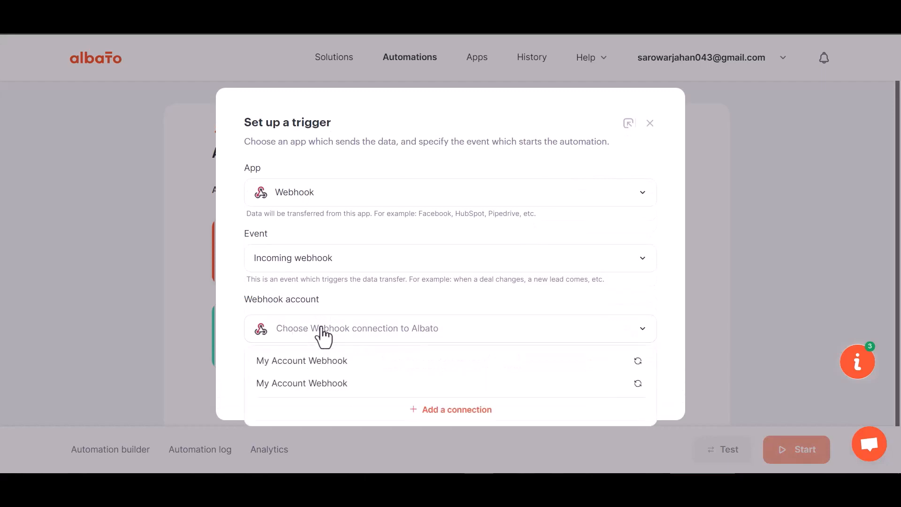
pyautogui.click(327, 367)
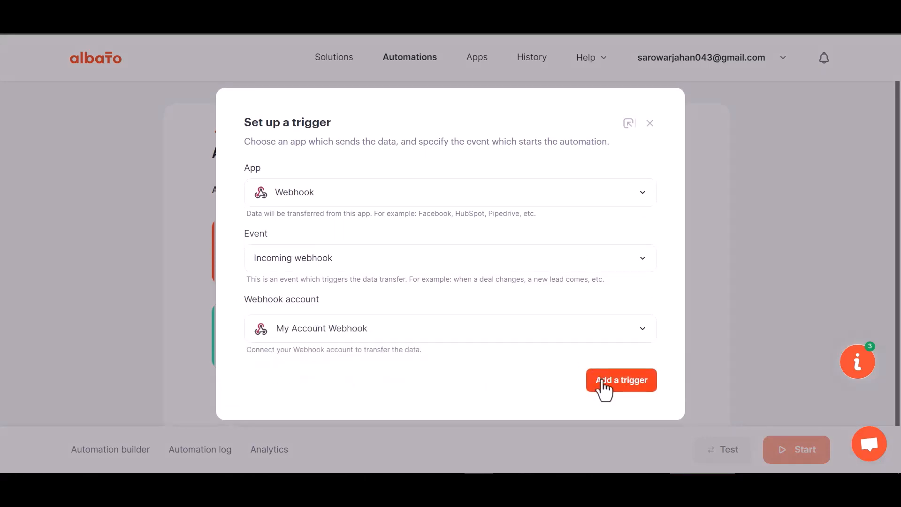
pyautogui.click(604, 386)
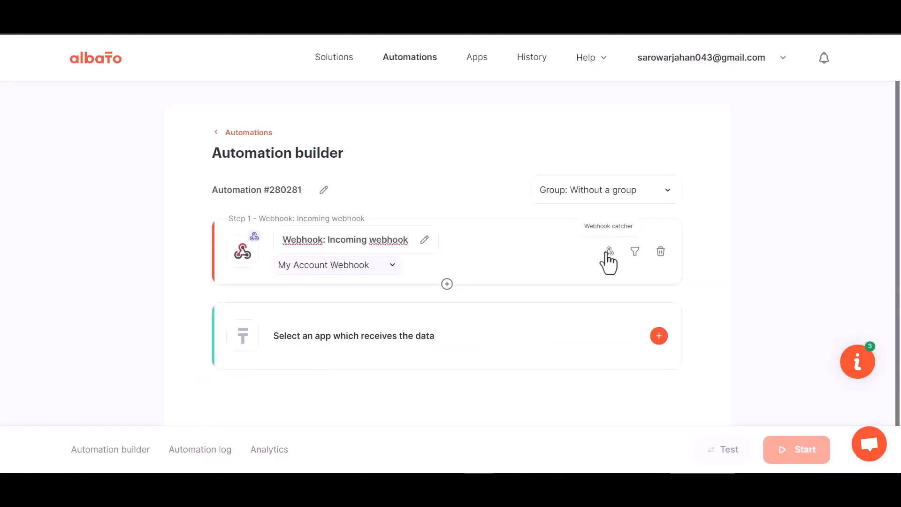
# Step: Copy the webhook catcher URL, set Albato to wait for the webhook, and paste the URL as the link in Bit Integrations
pyautogui.click(608, 261)
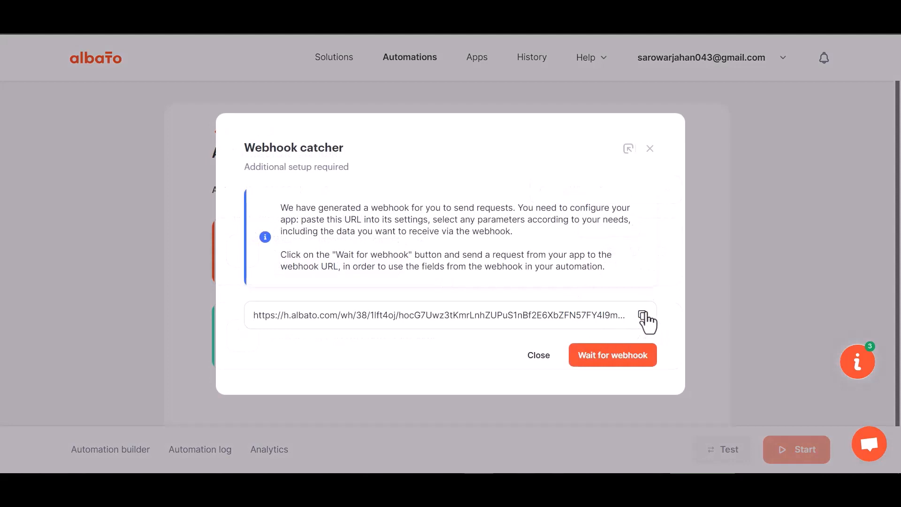
pyautogui.click(642, 315)
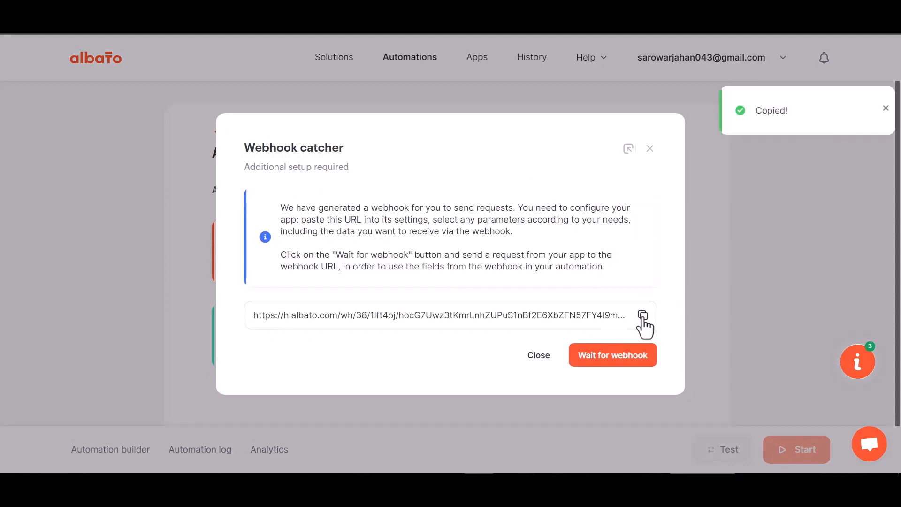
pyautogui.click(609, 361)
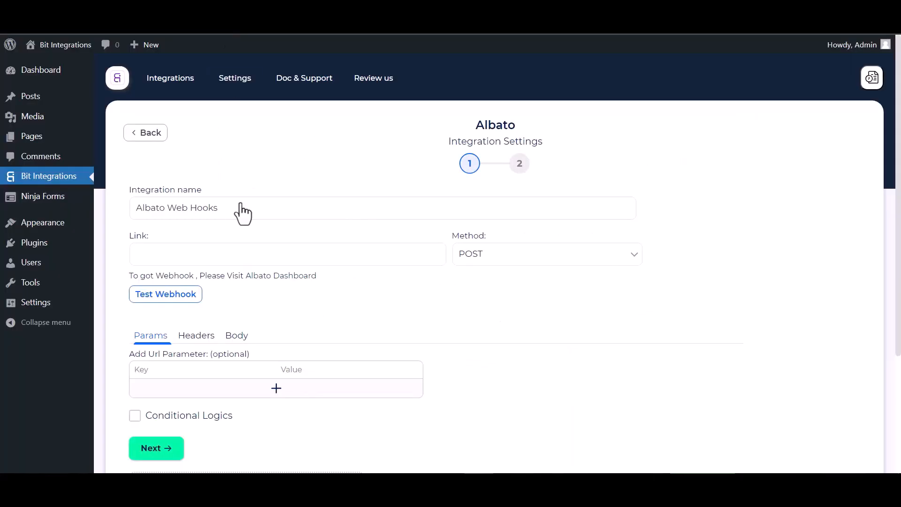
pyautogui.click(222, 261)
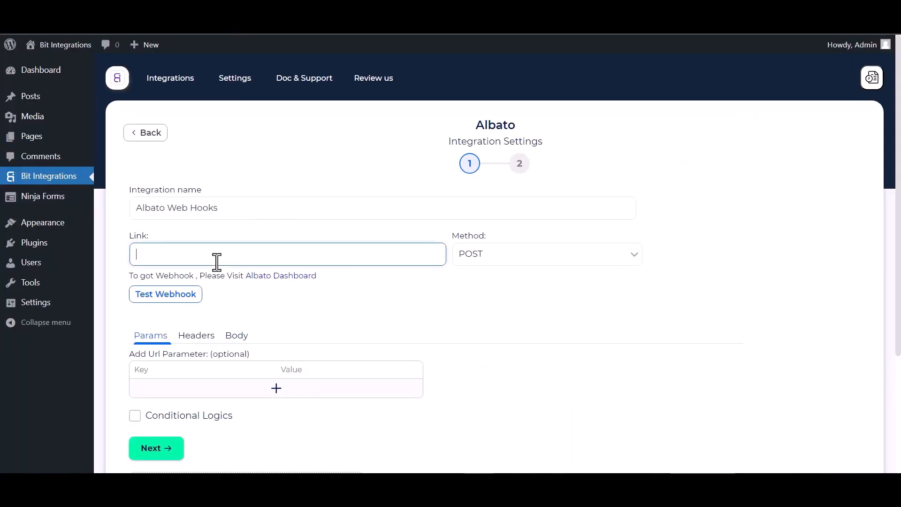
pyautogui.hotkey('ctrl', 'v')
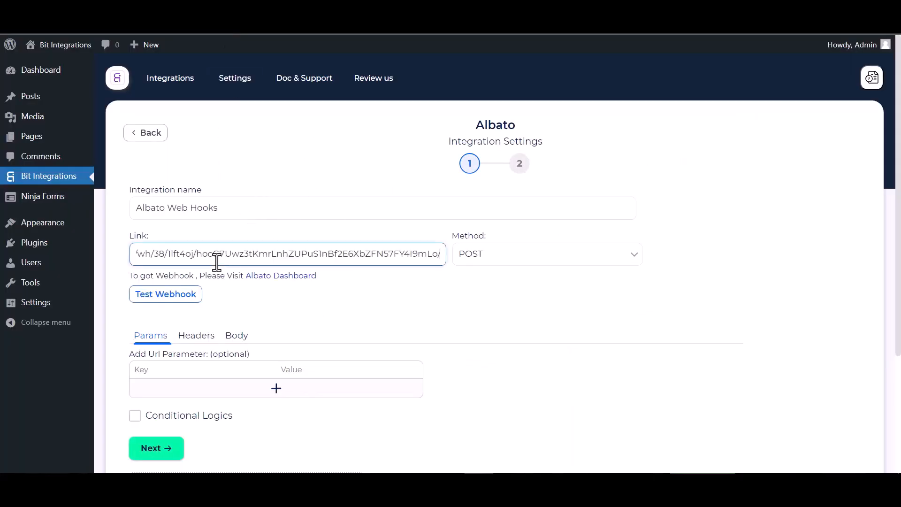
# Step: Configure the request body to send all data as application/json and test the webhook
pyautogui.click(237, 345)
pyautogui.click(158, 373)
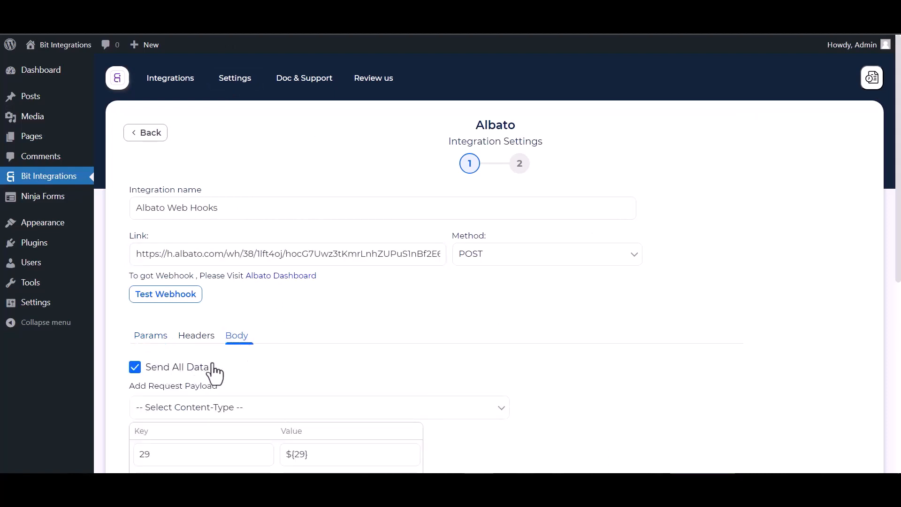
pyautogui.scroll(-3, 225, 356)
pyautogui.click(251, 296)
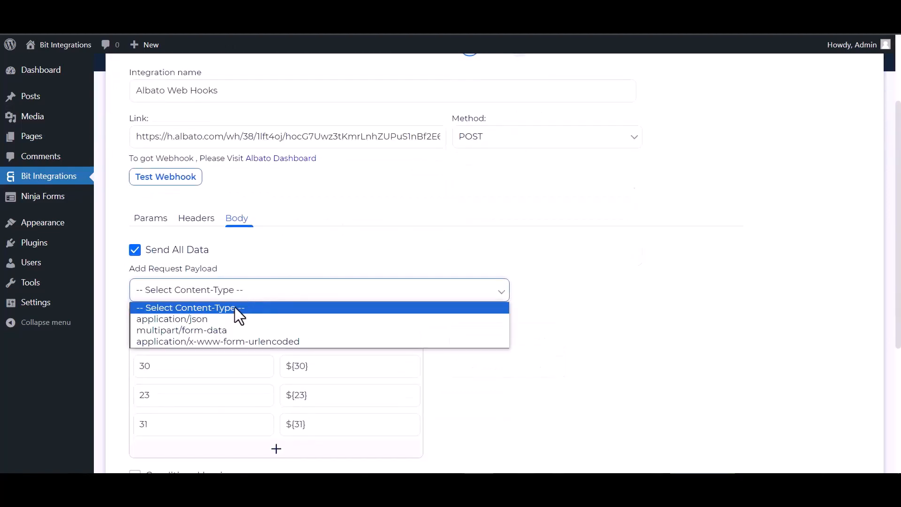
pyautogui.click(187, 321)
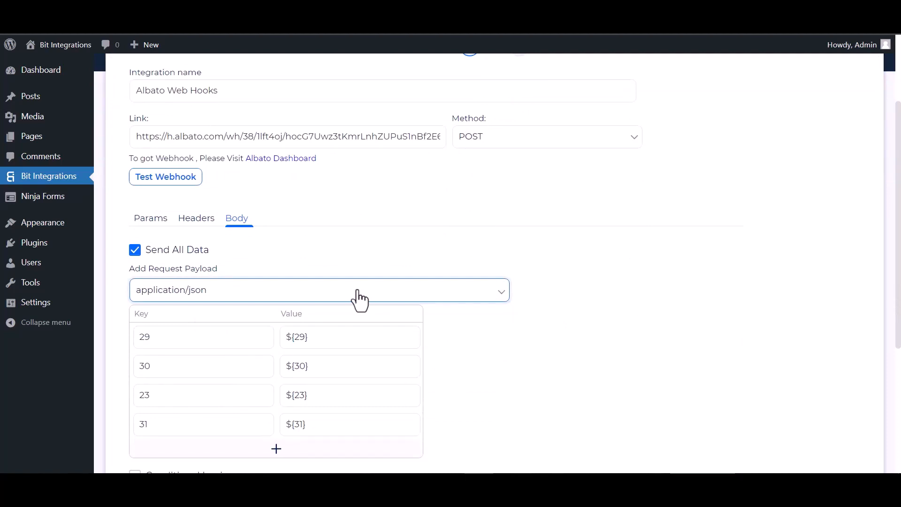
pyautogui.scroll(2, 211, 233)
pyautogui.click(172, 242)
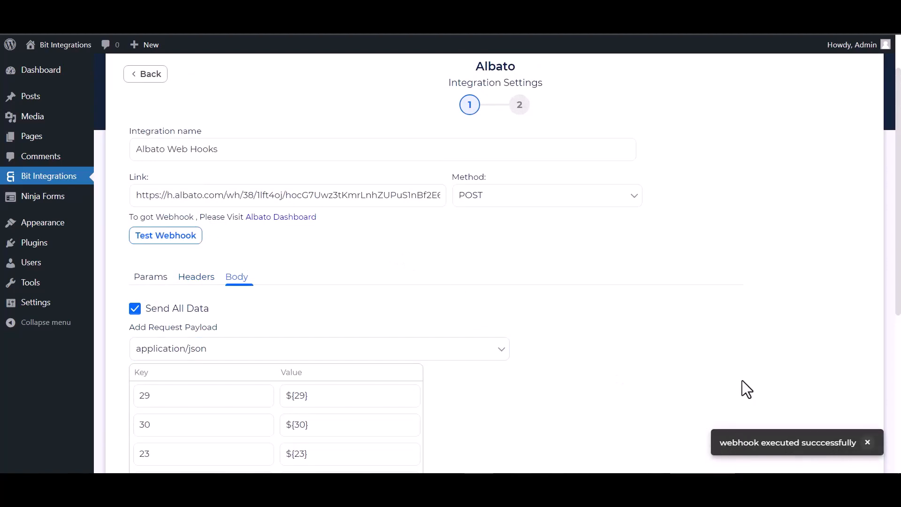
pyautogui.scroll(-5, 139, 311)
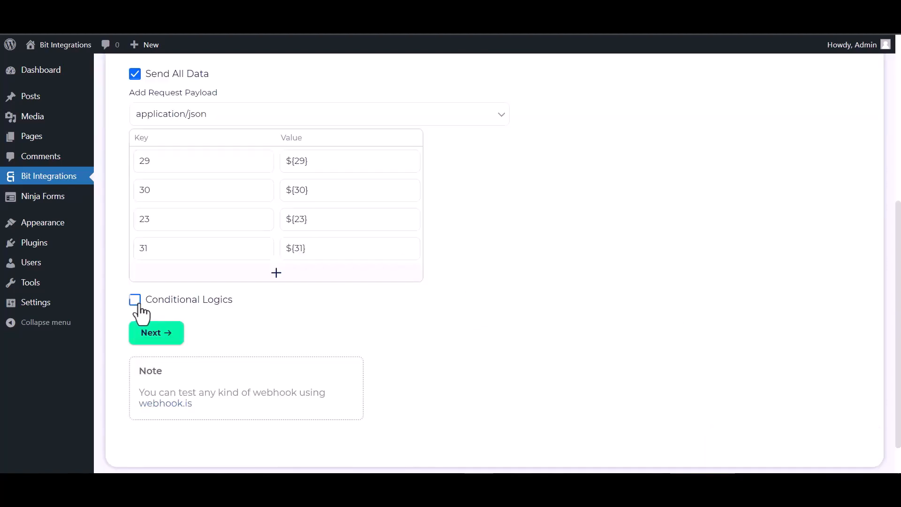
pyautogui.click(135, 300)
pyautogui.scroll(-1, 241, 349)
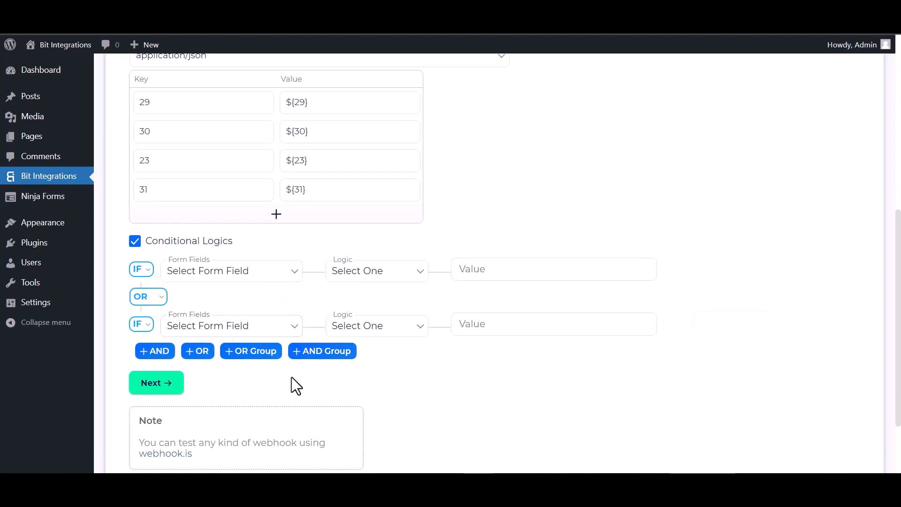
pyautogui.click(138, 242)
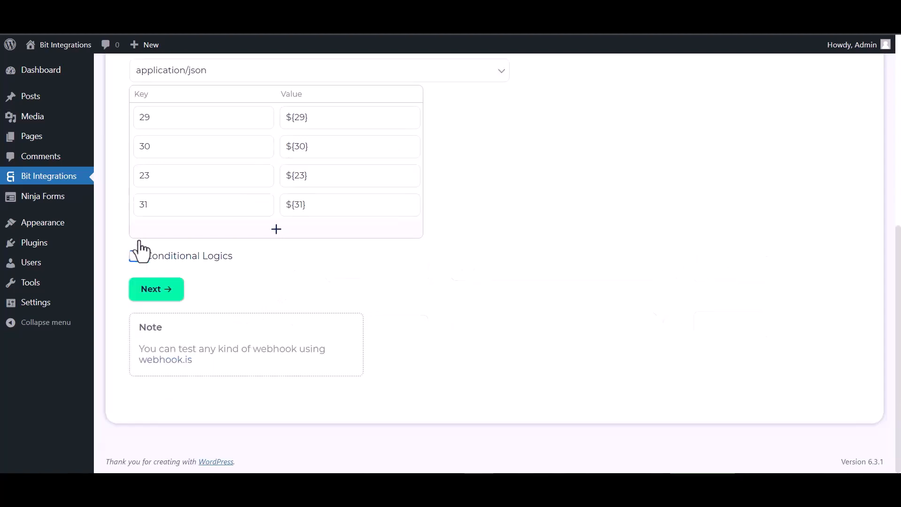
# Step: Proceed to the final stage of the Albato integration settings, then finish and save the integration
pyautogui.click(161, 298)
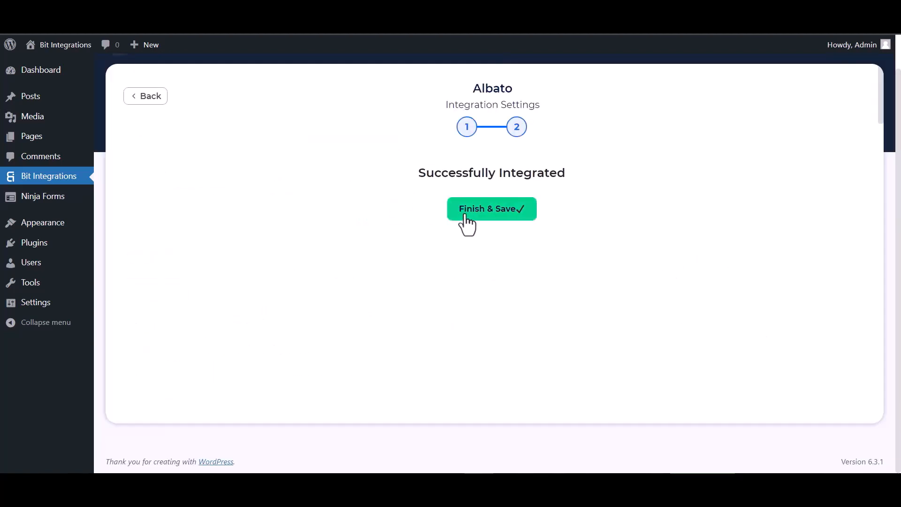
pyautogui.click(468, 209)
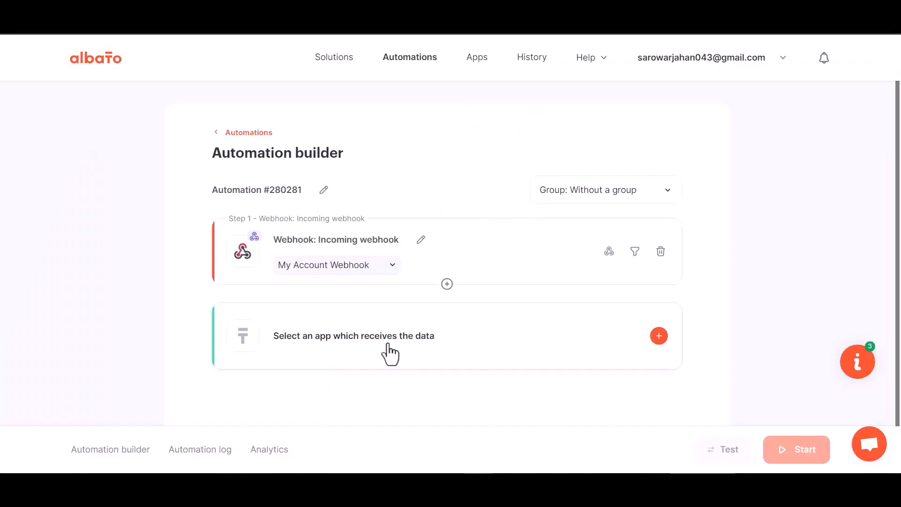
# Step: Choose MailChimp as the app that receives the data, with Add subscriber to the list as its action
pyautogui.click(458, 344)
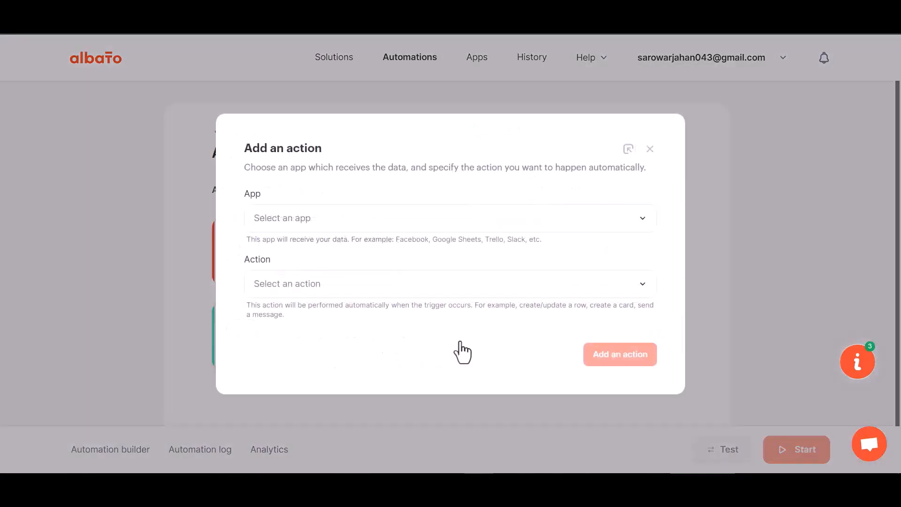
pyautogui.click(306, 229)
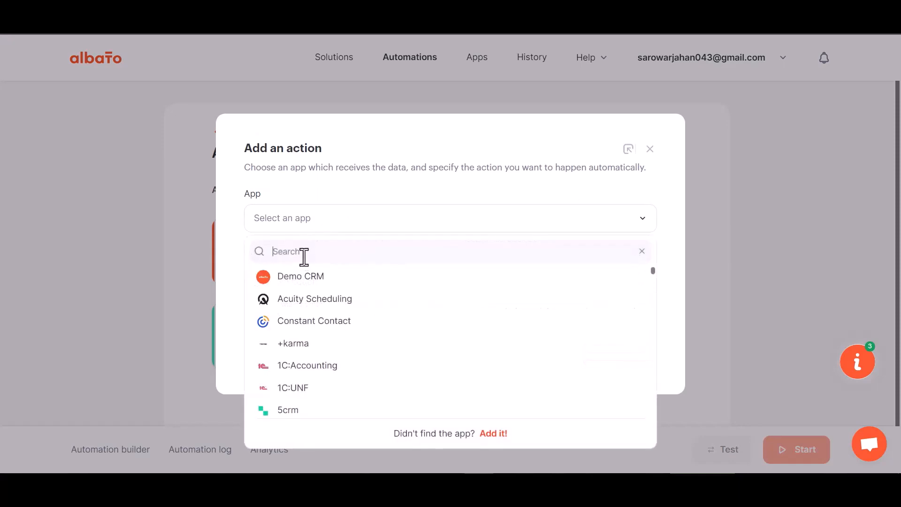
pyautogui.write('mail')
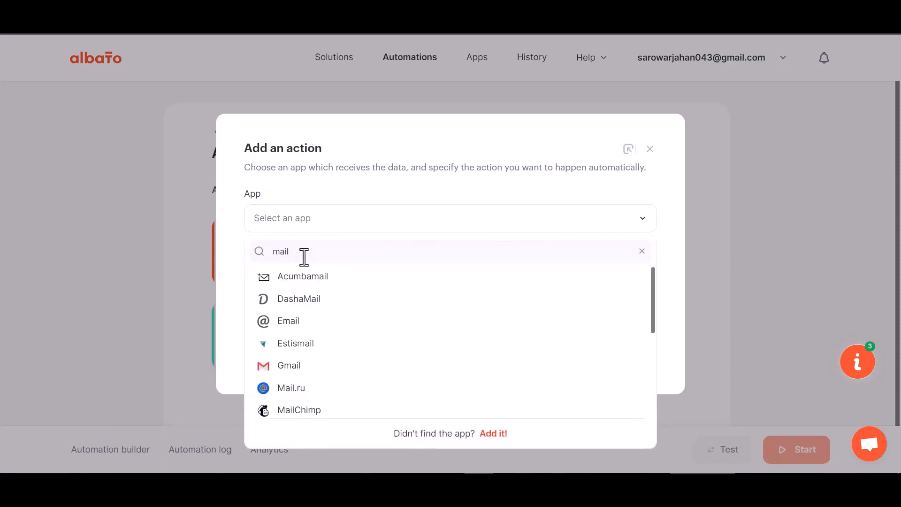
pyautogui.write('c')
pyautogui.click(308, 283)
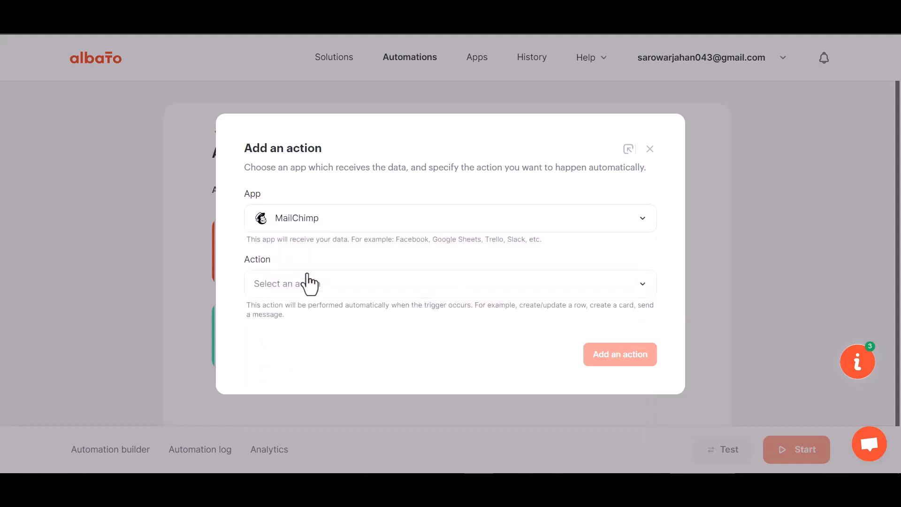
pyautogui.click(322, 291)
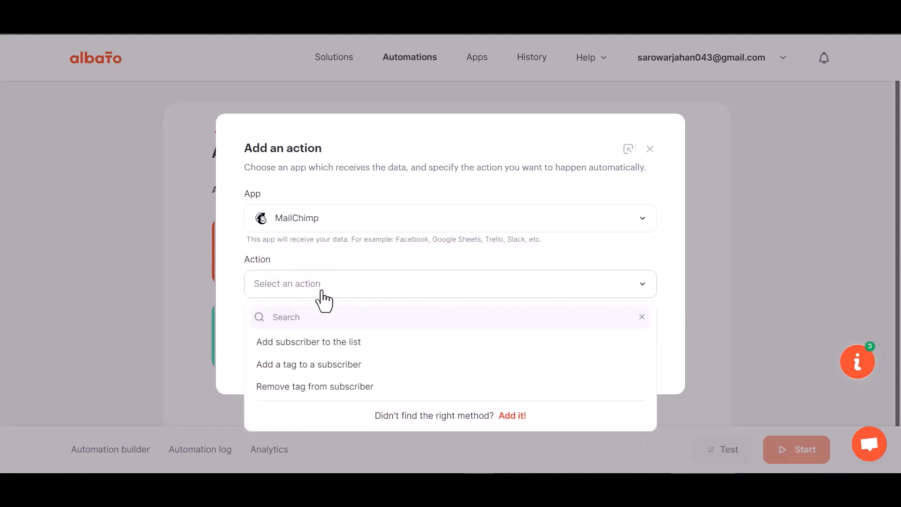
pyautogui.click(342, 342)
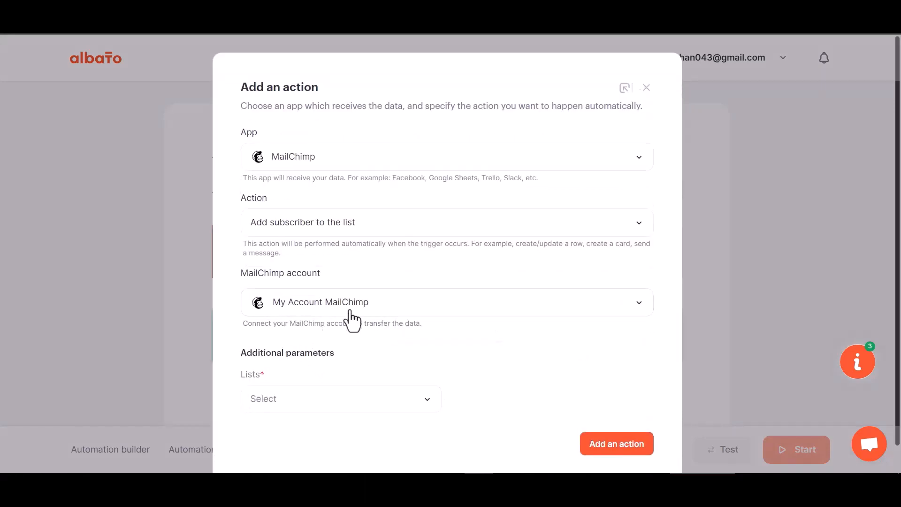
# Step: Create a new MailChimp connection, log in with the account username and password, and allow Albato access
pyautogui.click(351, 311)
pyautogui.click(432, 334)
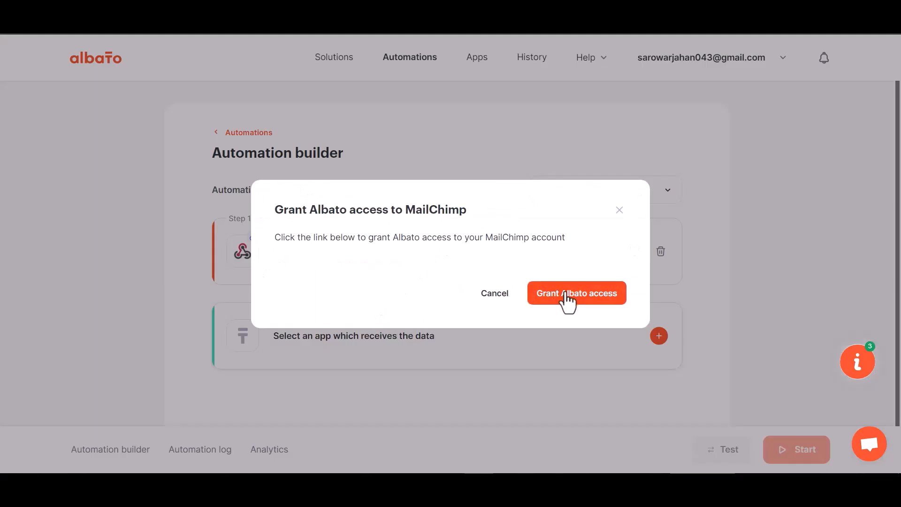
pyautogui.click(566, 295)
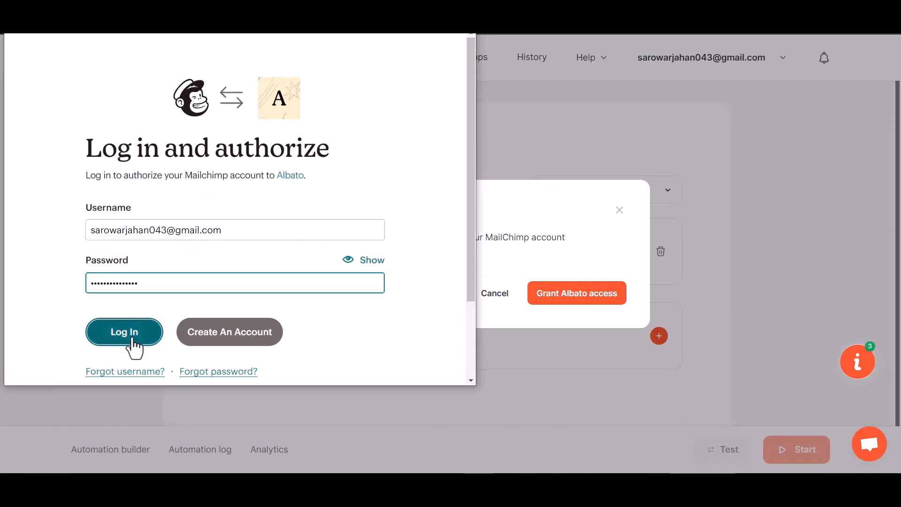
pyautogui.click(131, 342)
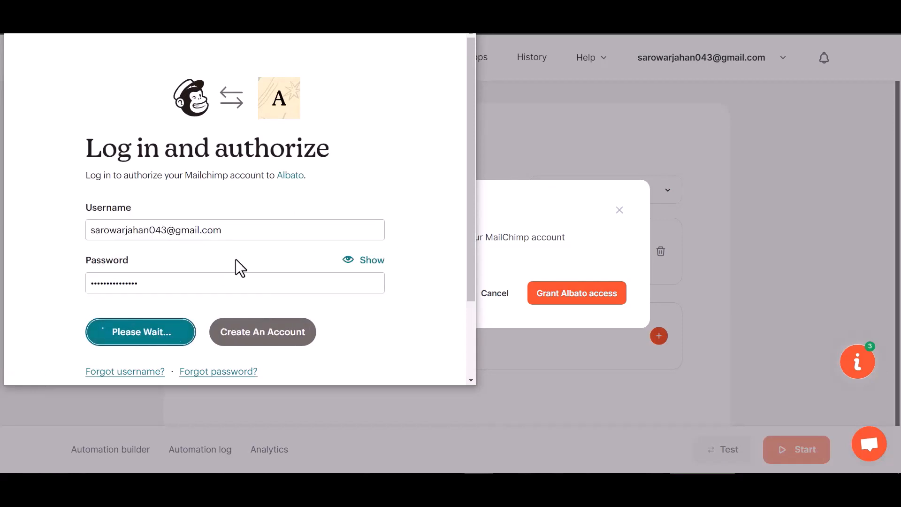
pyautogui.scroll(-3, 235, 260)
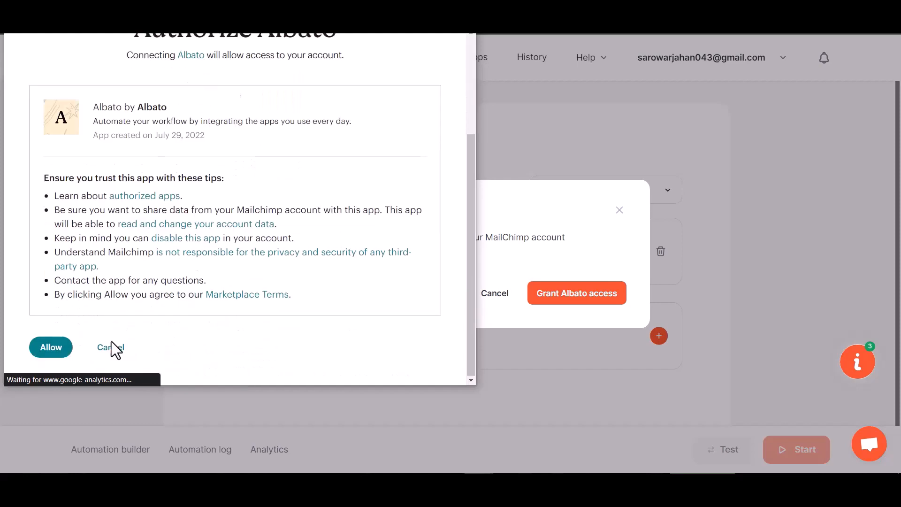
pyautogui.click(61, 348)
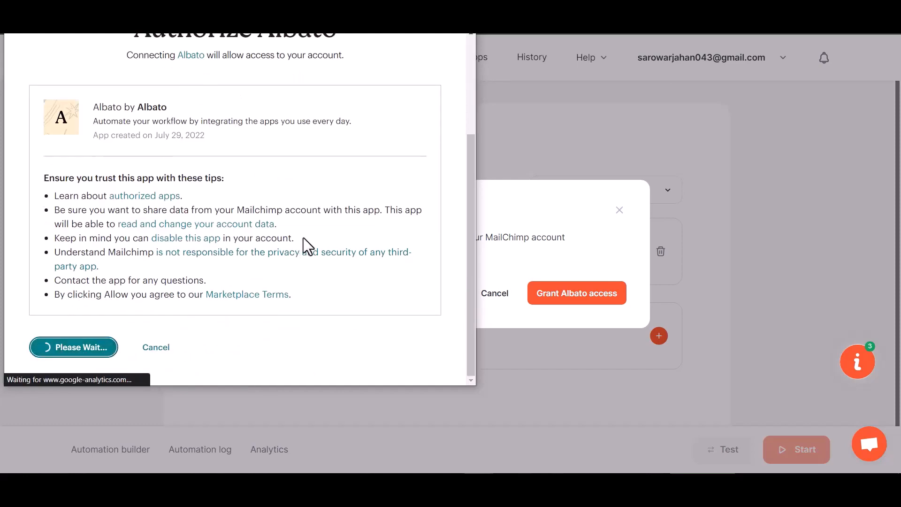
# Step: Select the MailChimp list for new subscribers and add the action
pyautogui.scroll(-1, 402, 312)
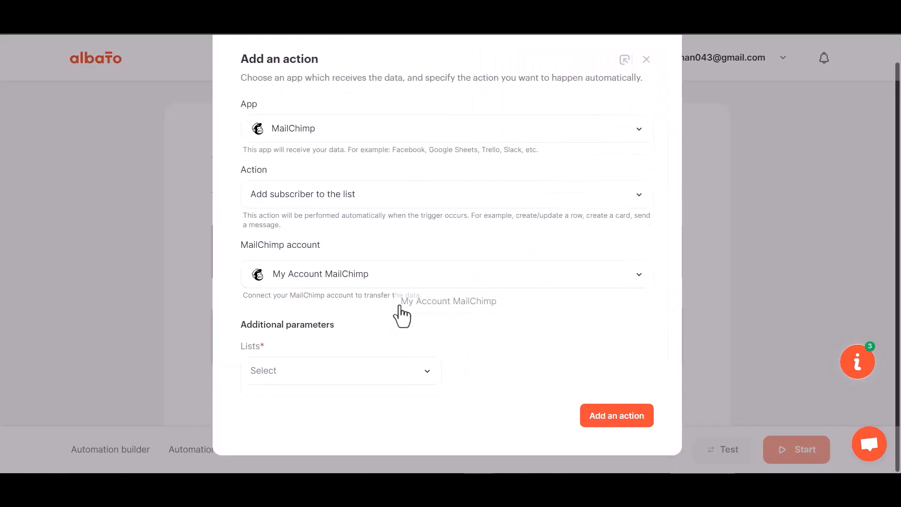
pyautogui.click(345, 379)
pyautogui.click(308, 427)
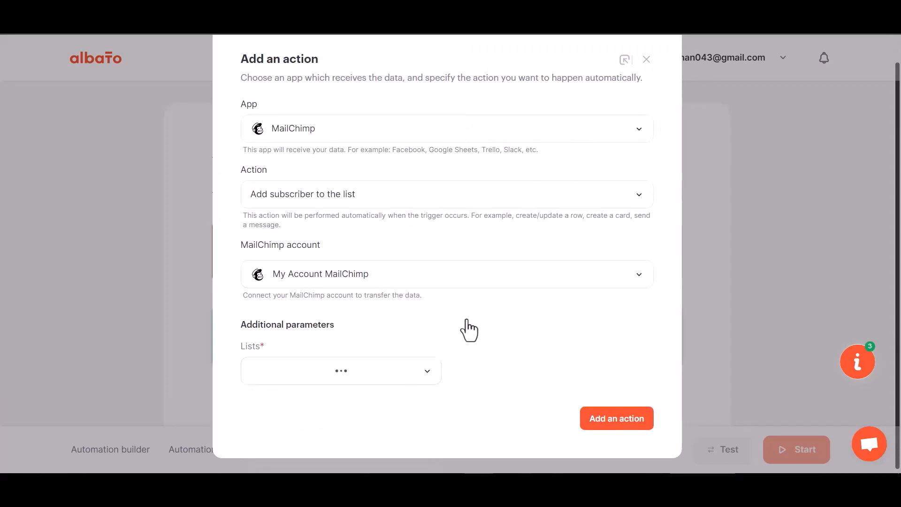
pyautogui.click(624, 423)
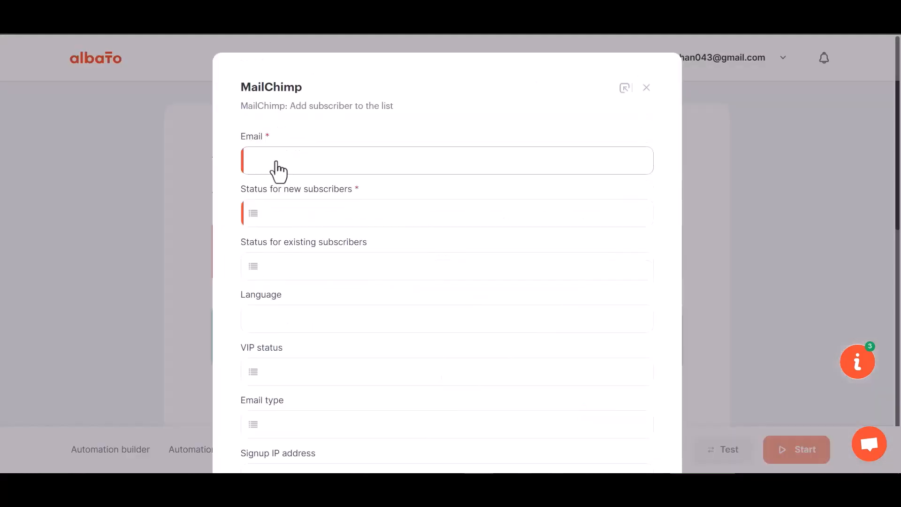
# Step: Map the subscriber Email to webhook field 23 and set the status for new subscribers to Subscribed
pyautogui.click(355, 157)
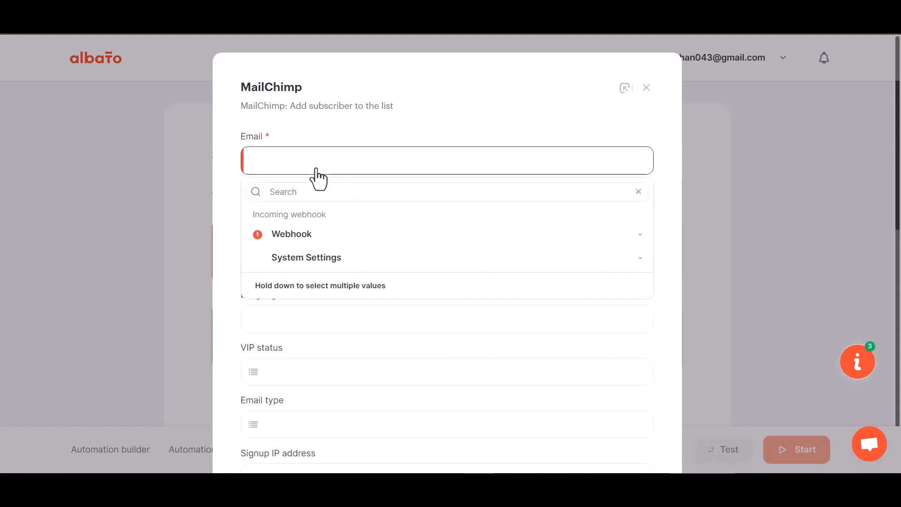
pyautogui.click(313, 235)
pyautogui.click(291, 347)
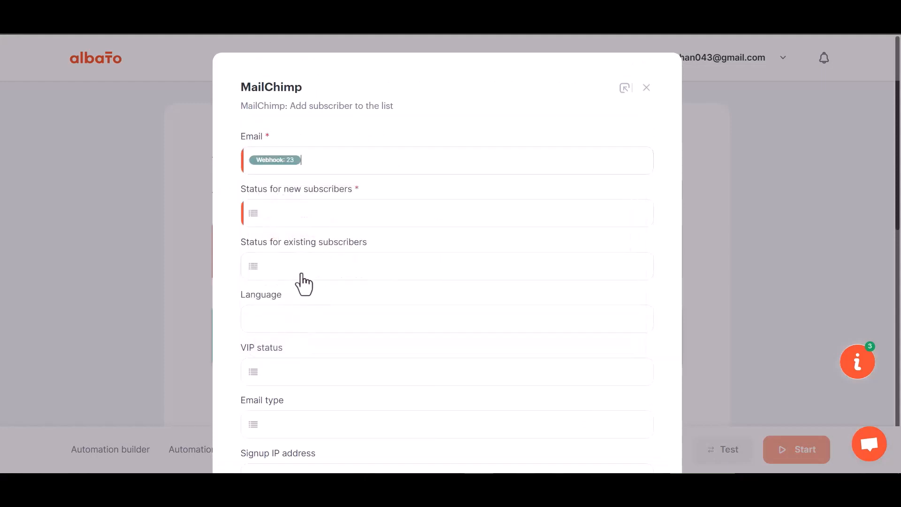
pyautogui.scroll(-1, 309, 297)
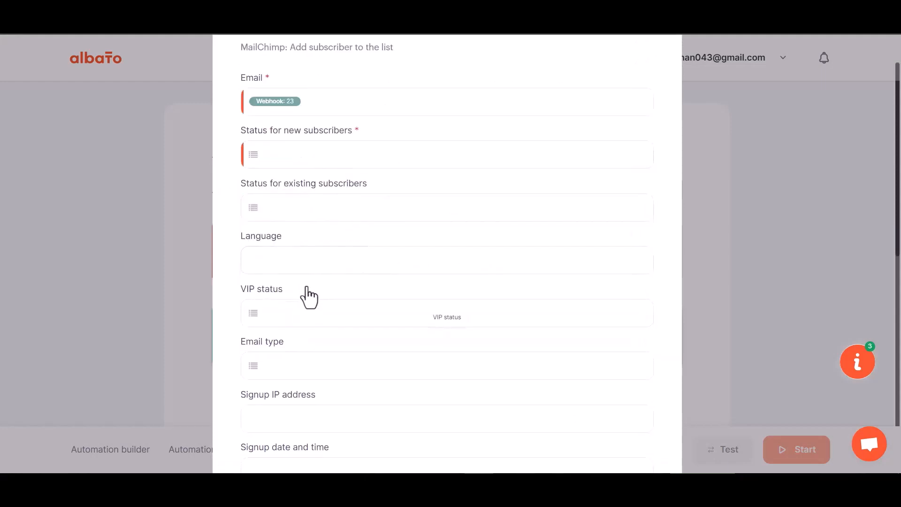
pyautogui.scroll(-1, 310, 297)
pyautogui.click(312, 97)
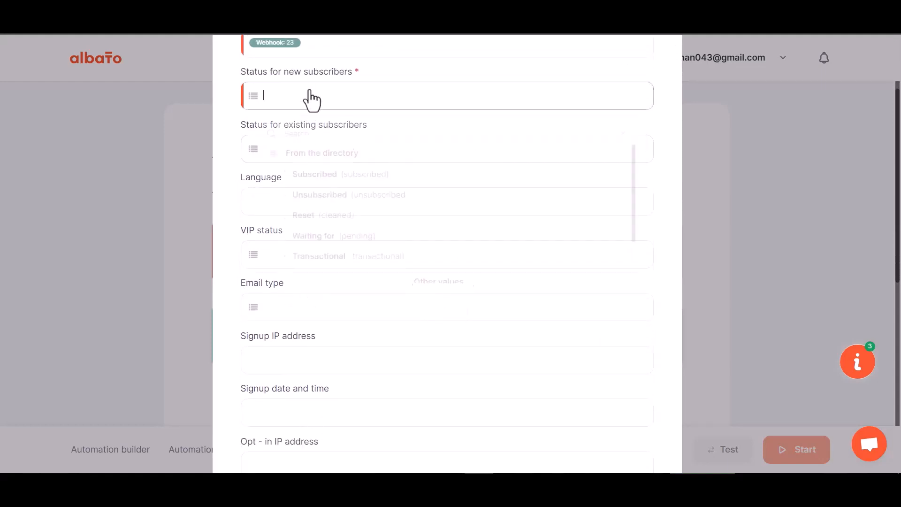
pyautogui.click(319, 180)
# Step: Map First Name to webhook field 29 and Last Name to webhook field 30
pyautogui.scroll(-5, 336, 282)
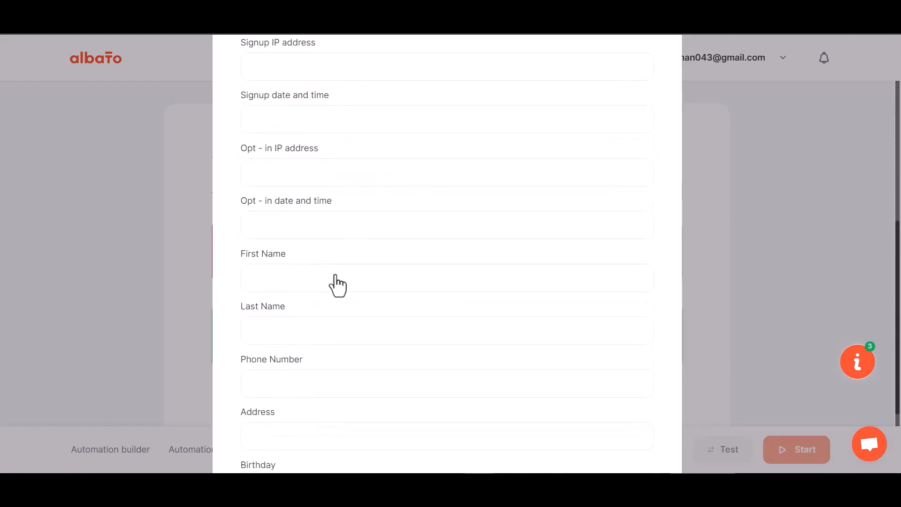
pyautogui.scroll(-1, 337, 285)
pyautogui.click(297, 219)
pyautogui.click(305, 294)
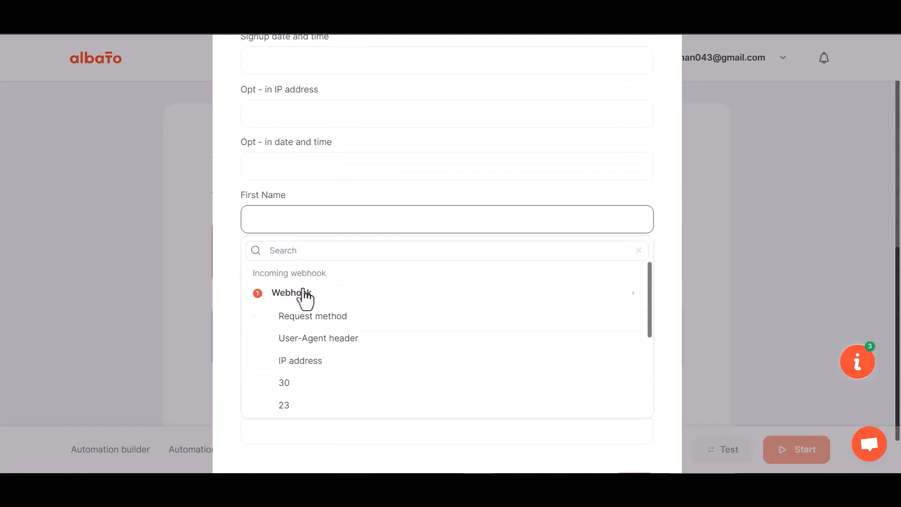
pyautogui.scroll(-2, 299, 399)
pyautogui.click(294, 388)
pyautogui.click(298, 274)
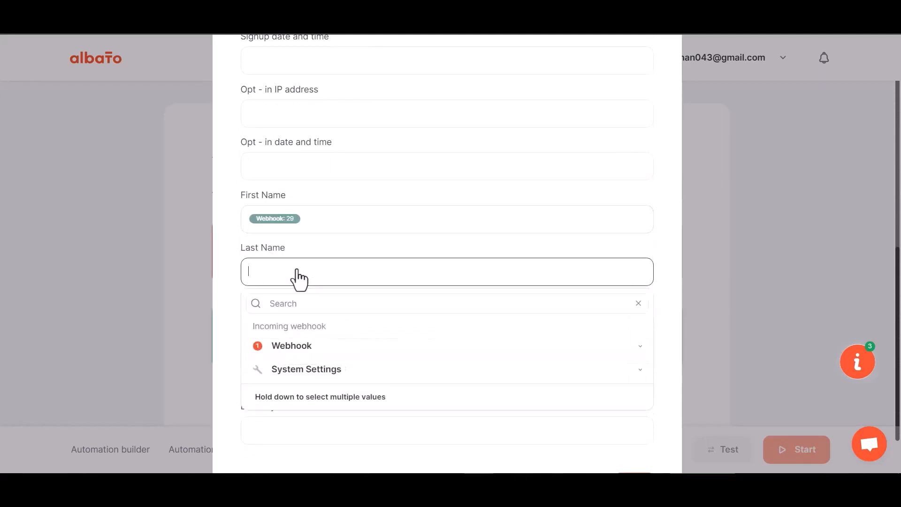
pyautogui.click(292, 351)
pyautogui.click(304, 439)
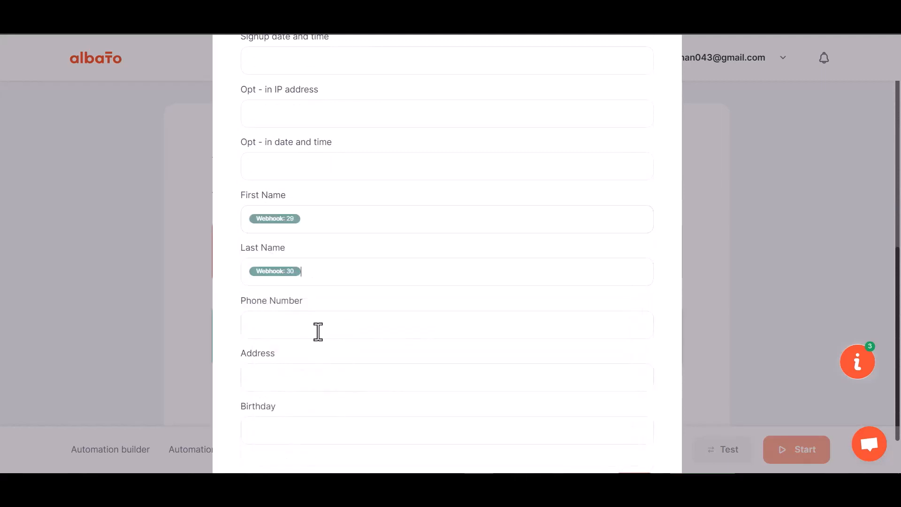
# Step: Map Phone Number to webhook field 31, then save the MailChimp action and start the automation
pyautogui.scroll(-1, 317, 328)
pyautogui.click(312, 270)
pyautogui.click(298, 342)
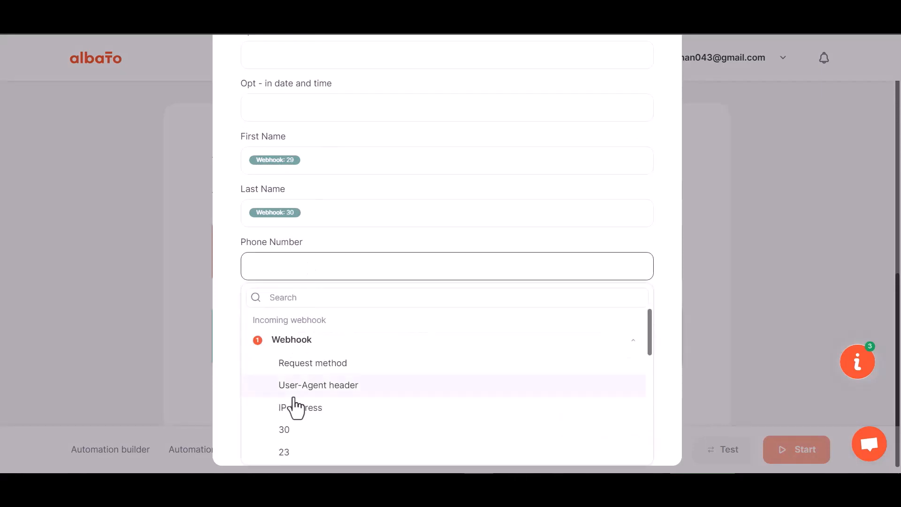
pyautogui.scroll(-5, 303, 436)
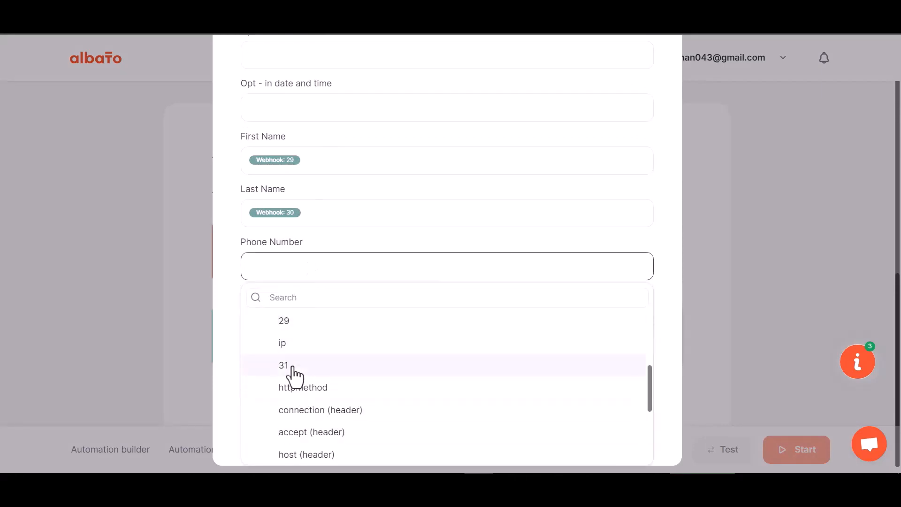
pyautogui.click(292, 365)
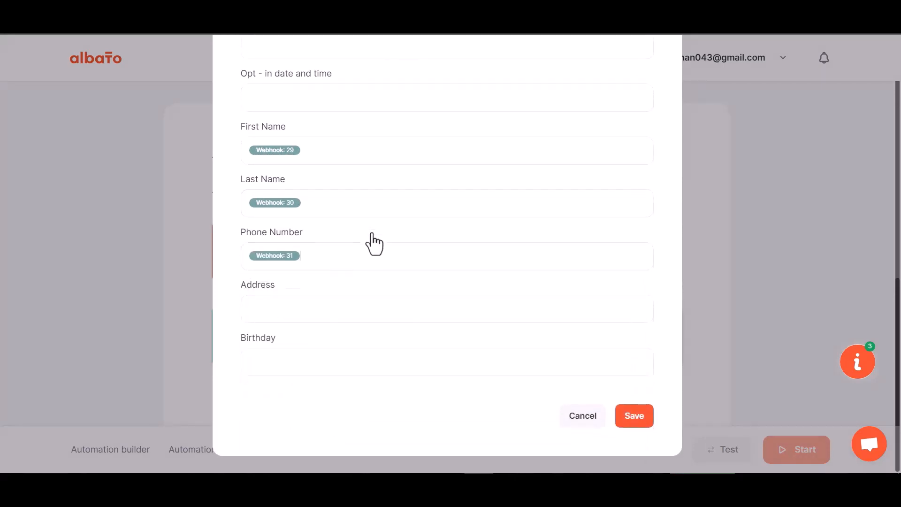
pyautogui.click(627, 424)
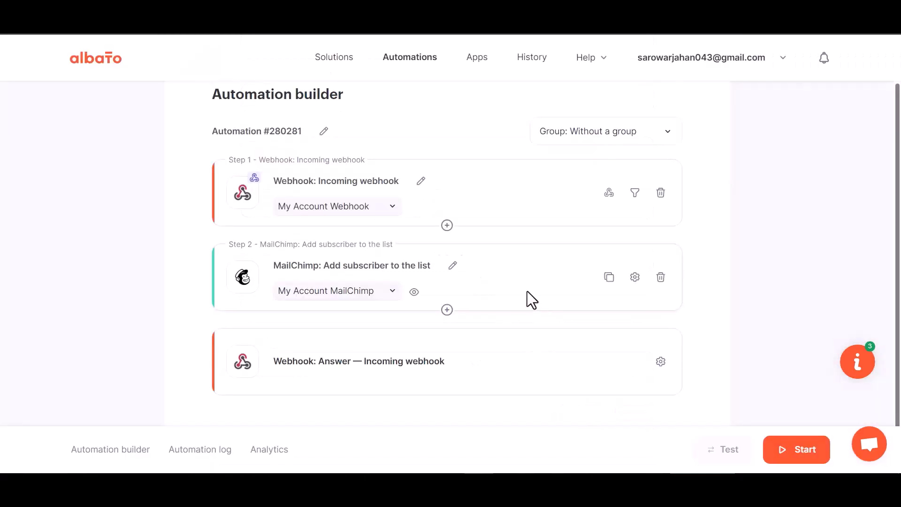
pyautogui.click(796, 458)
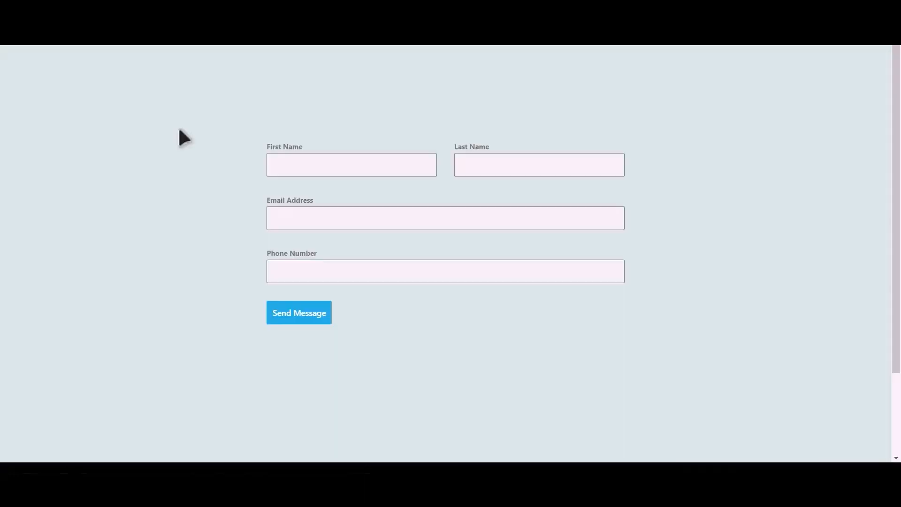
# Step: Submit the website form with first name Bit, last name Integrations, an e-mail address and a phone number
pyautogui.click(365, 167)
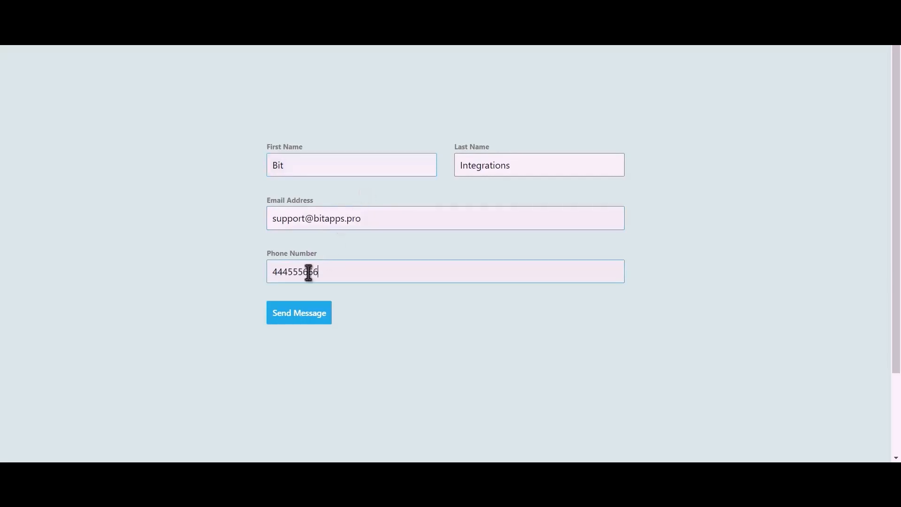
pyautogui.click(308, 322)
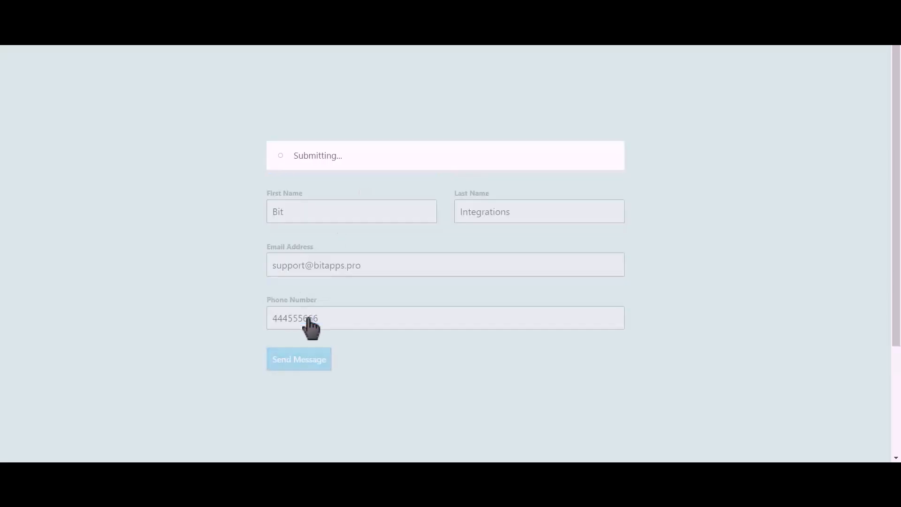